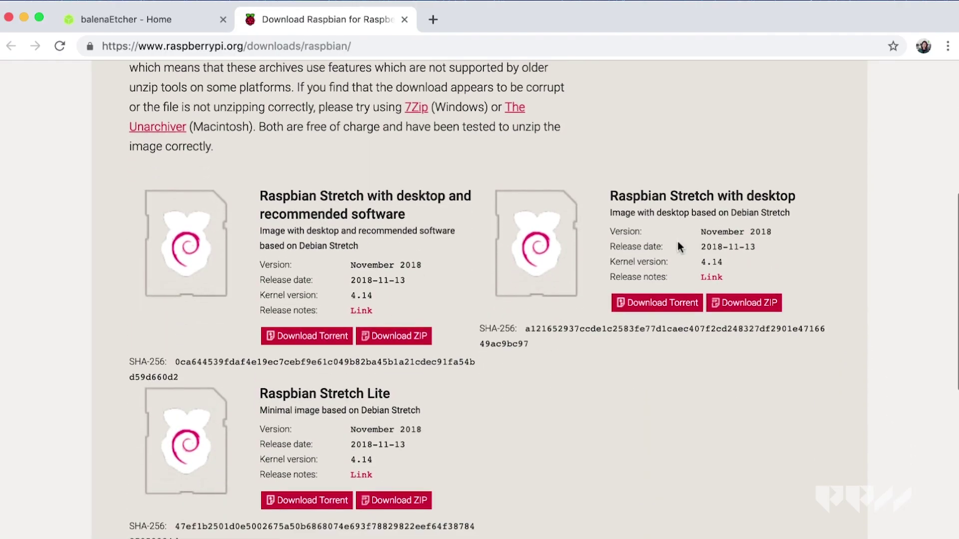
scroll(678, 241, "down", 1)
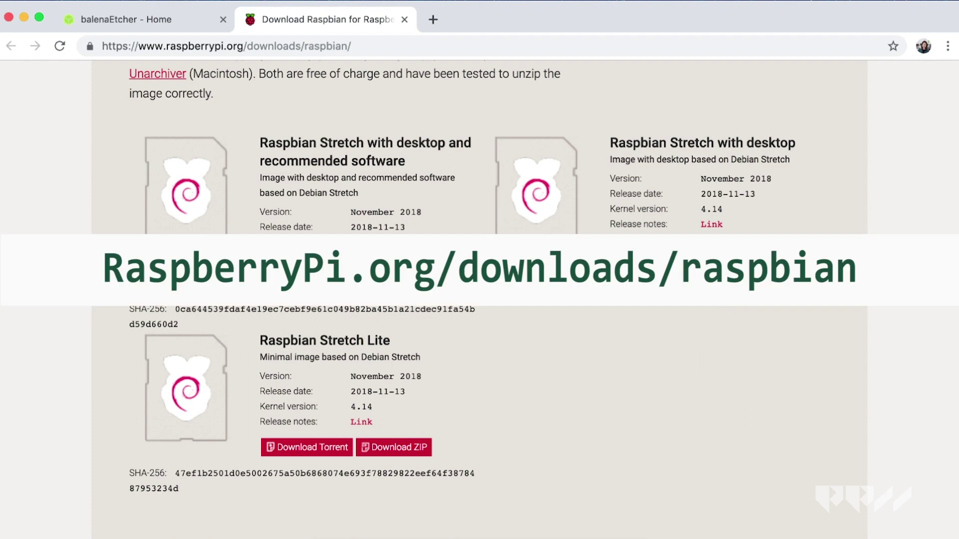
- Download the Raspbian Stretch with desktop image as a ZIP, then dismiss the download's options menu
left_click(307, 447)
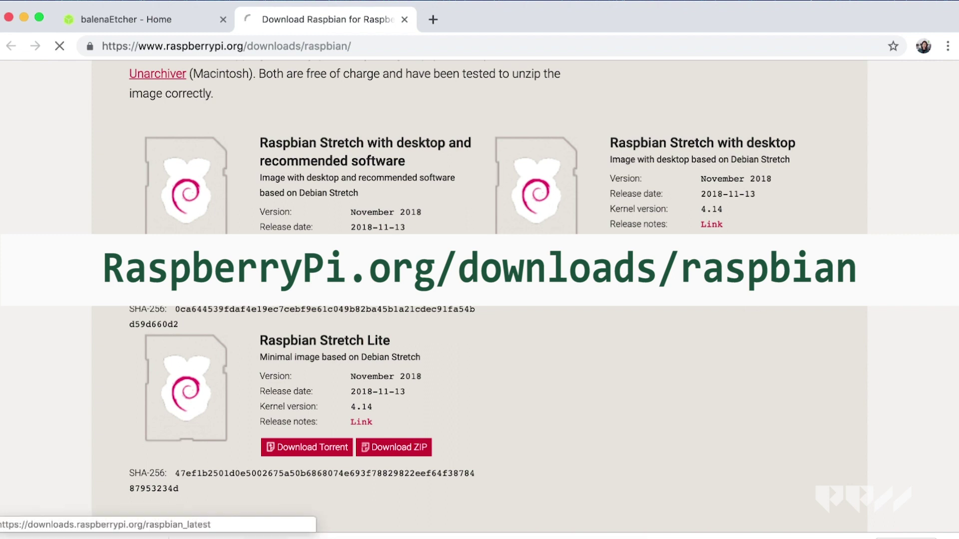
left_click(773, 250)
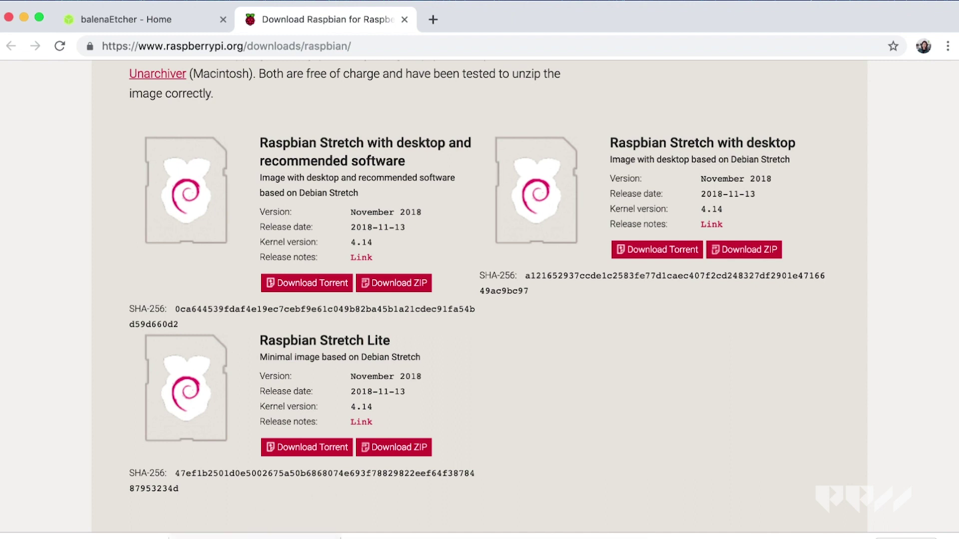
left_click(160, 537)
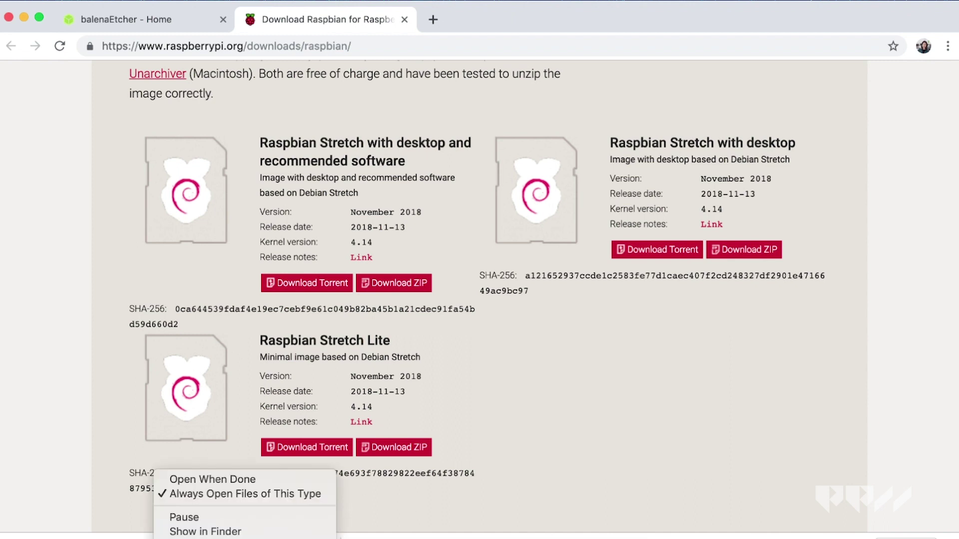
left_click(310, 507)
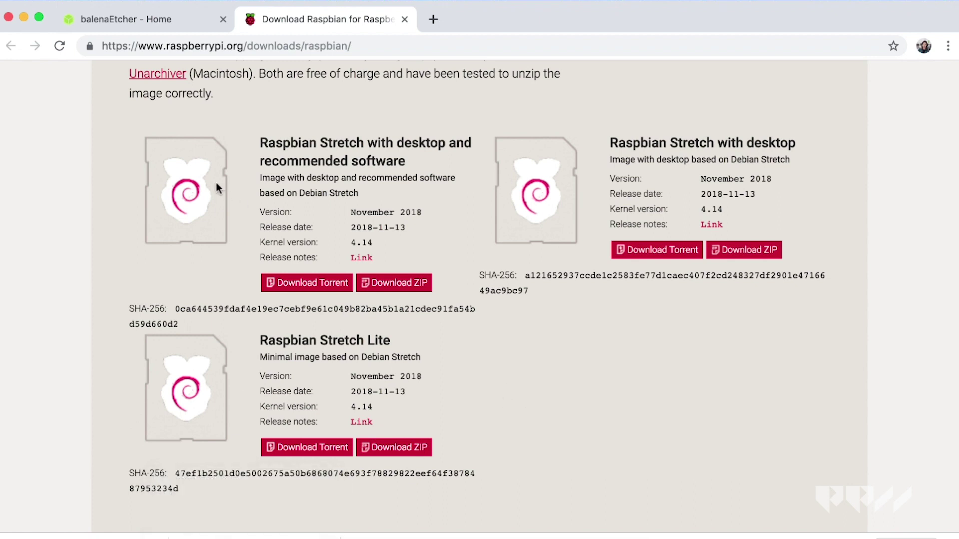
- Switch to the balenaEtcher home tab and scroll down toward the Download for macOS button
left_click(166, 23)
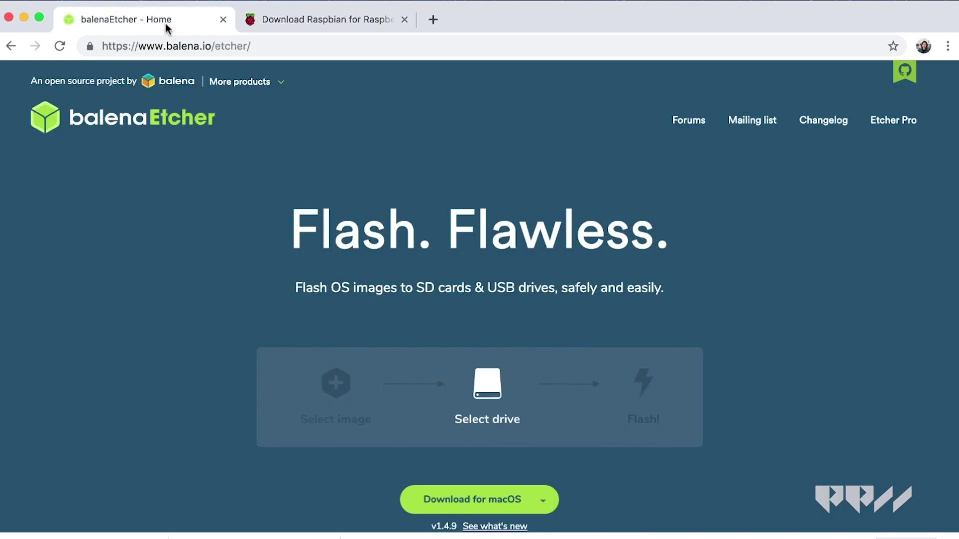
scroll(501, 199, "down", 3)
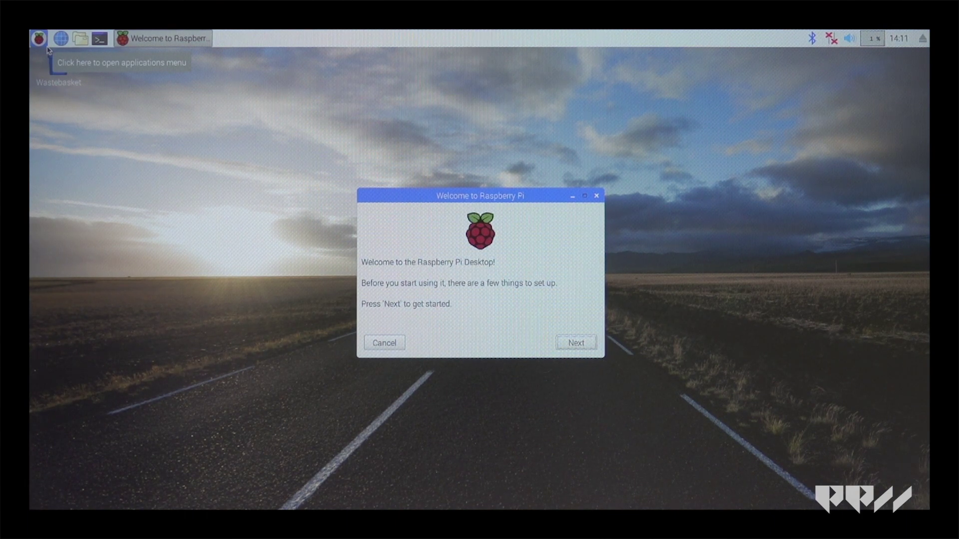
- Set the location to United States with the Los Angeles timezone in the welcome wizard
left_click(576, 343)
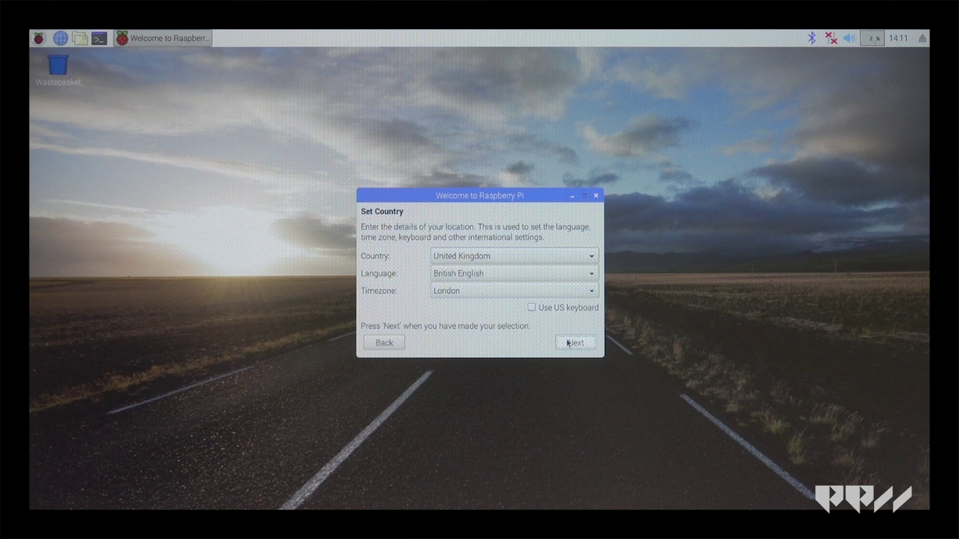
left_click(528, 257)
left_click(525, 280)
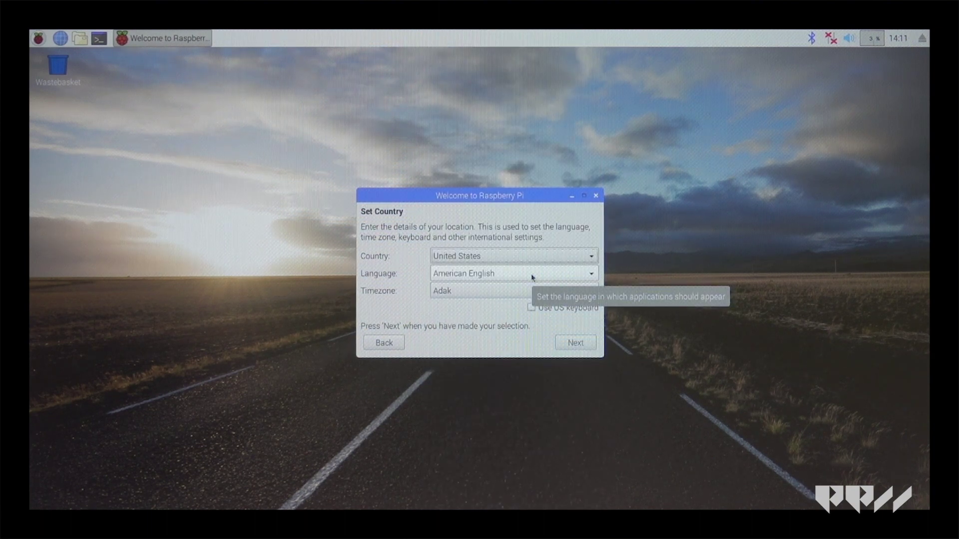
left_click(536, 296)
scroll(550, 387, "up", 1)
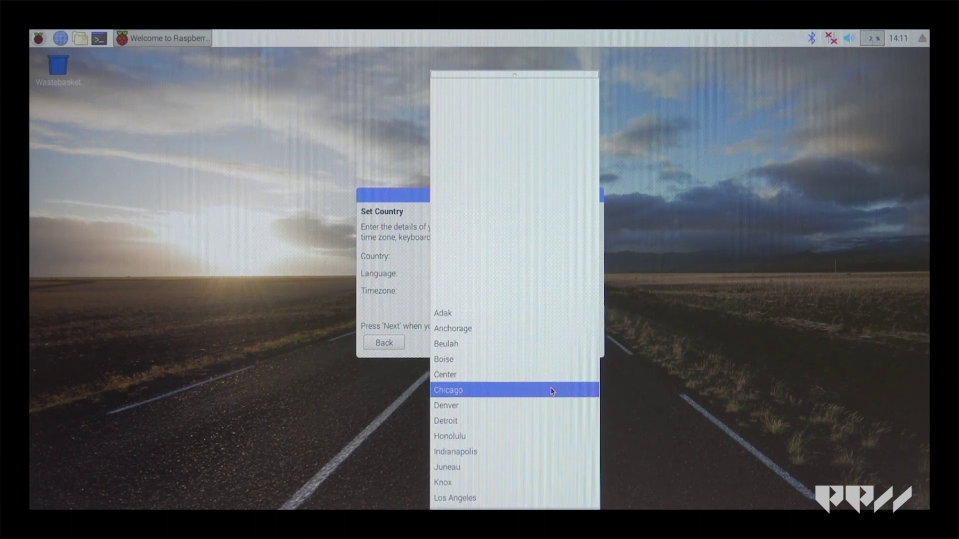
left_click(545, 498)
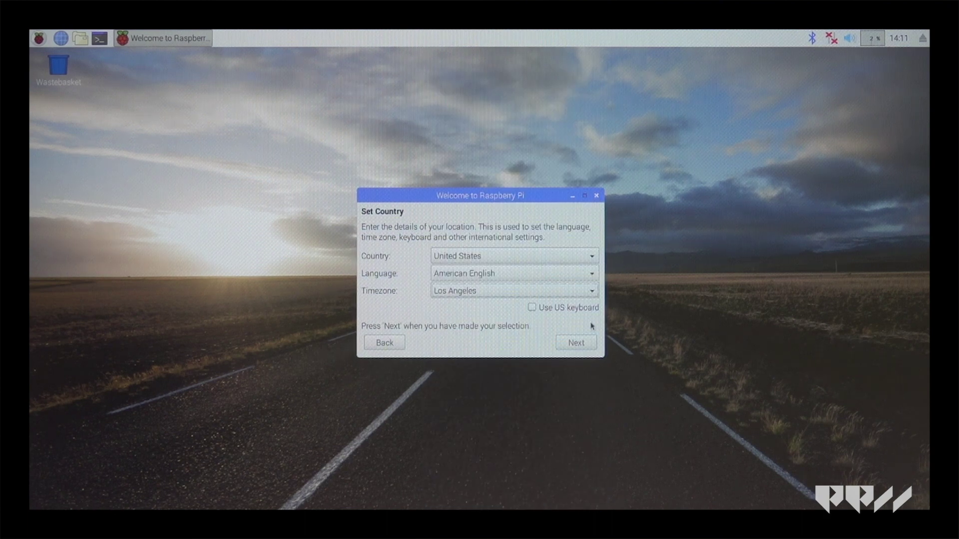
left_click(578, 350)
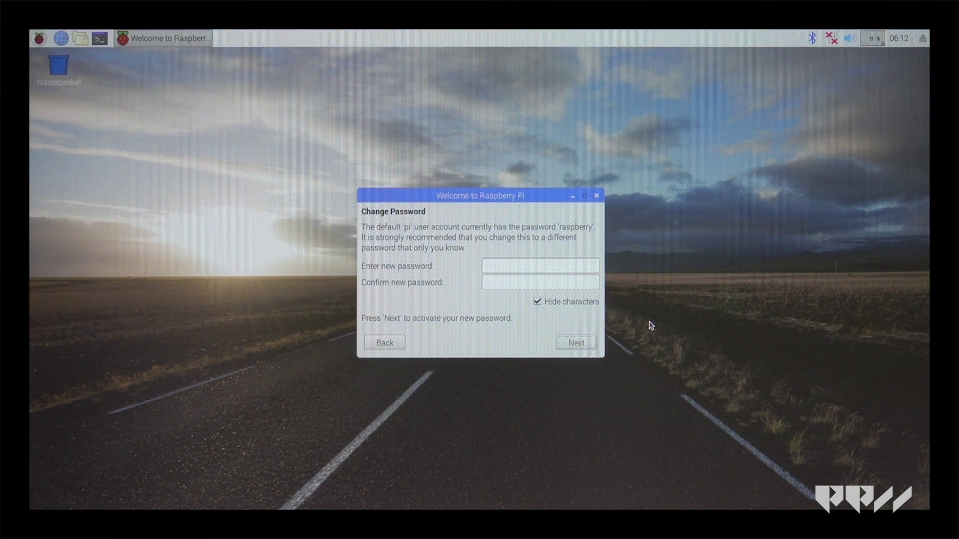
- Enter and confirm a new password for the pi account
left_click(528, 265)
type("•••••••")
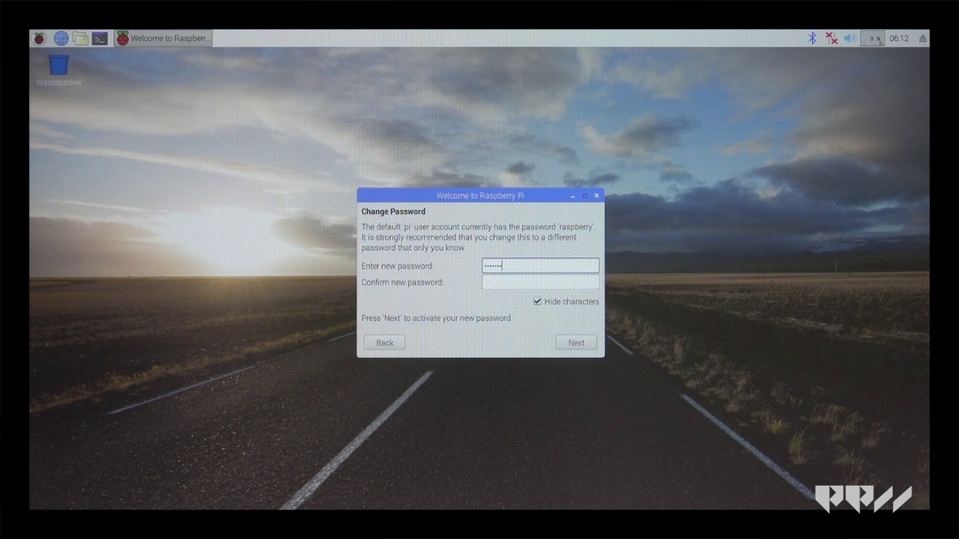
key("Tab")
type("•••")
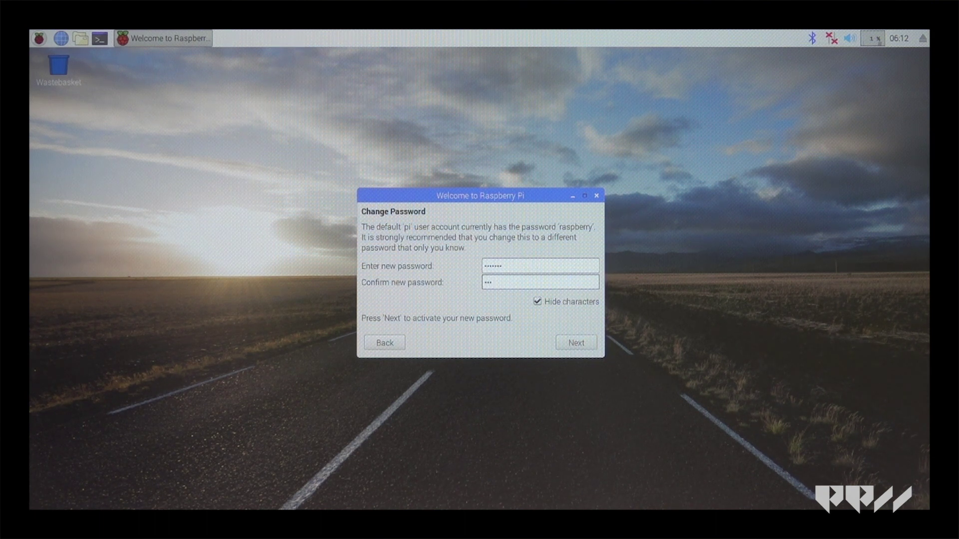
type("••••")
left_click(574, 342)
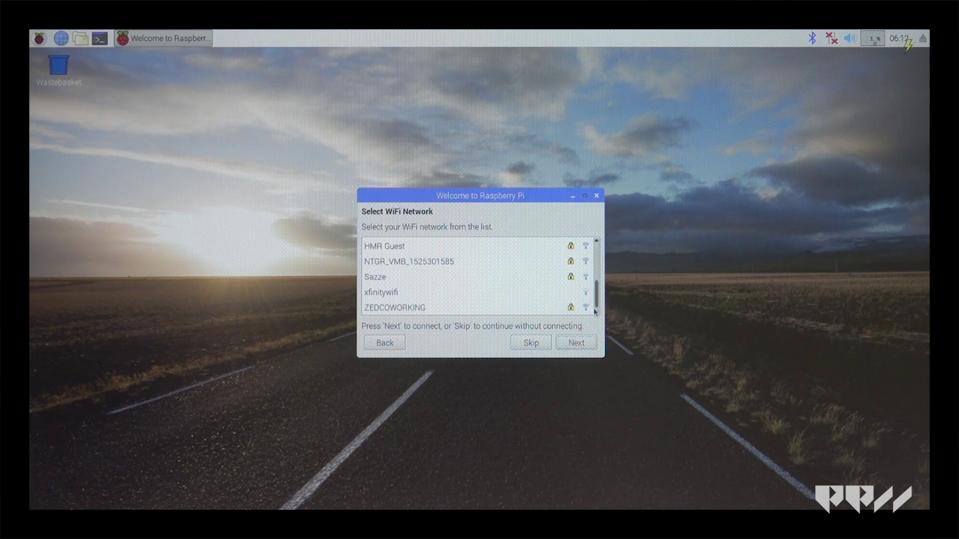
- Join a WiFi network, confirm the system is up to date, and reboot
left_click(586, 341)
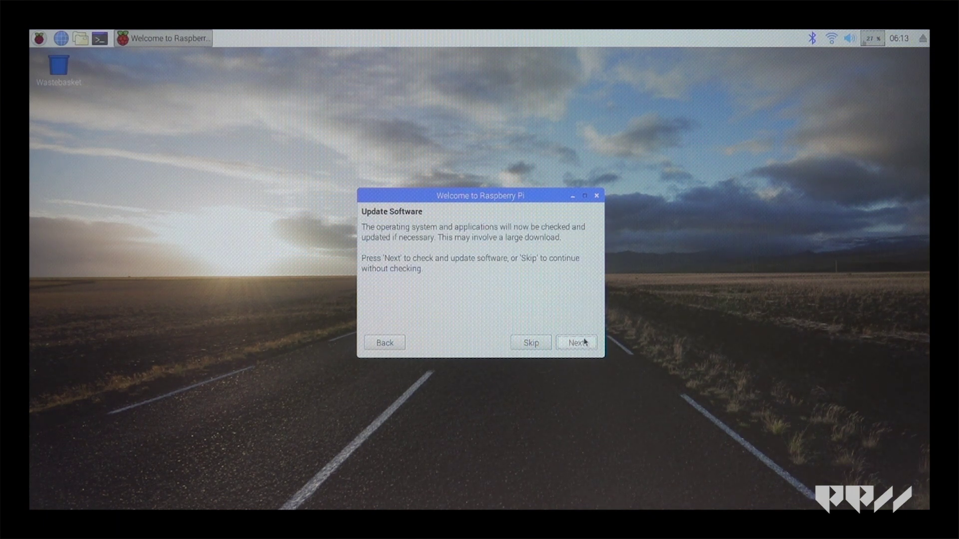
left_click(585, 342)
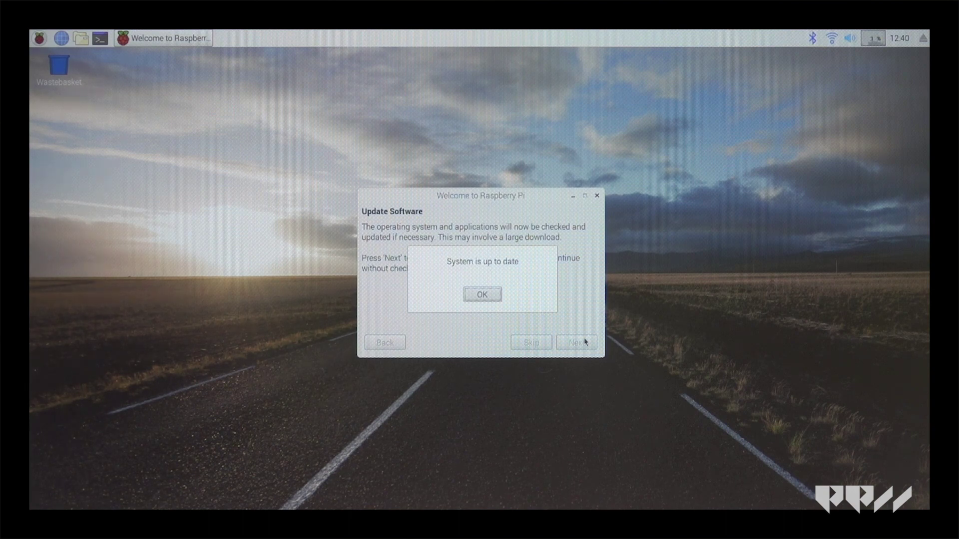
left_click(481, 295)
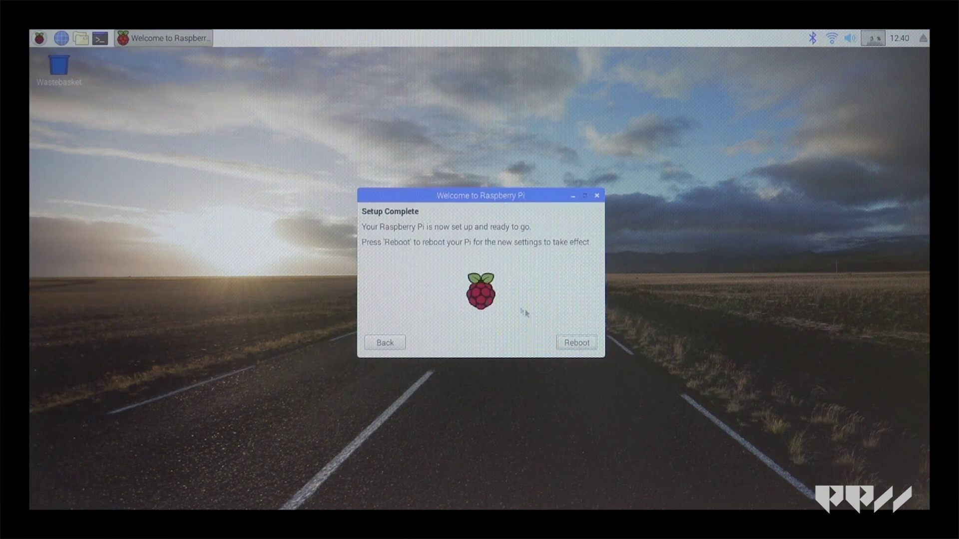
left_click(585, 344)
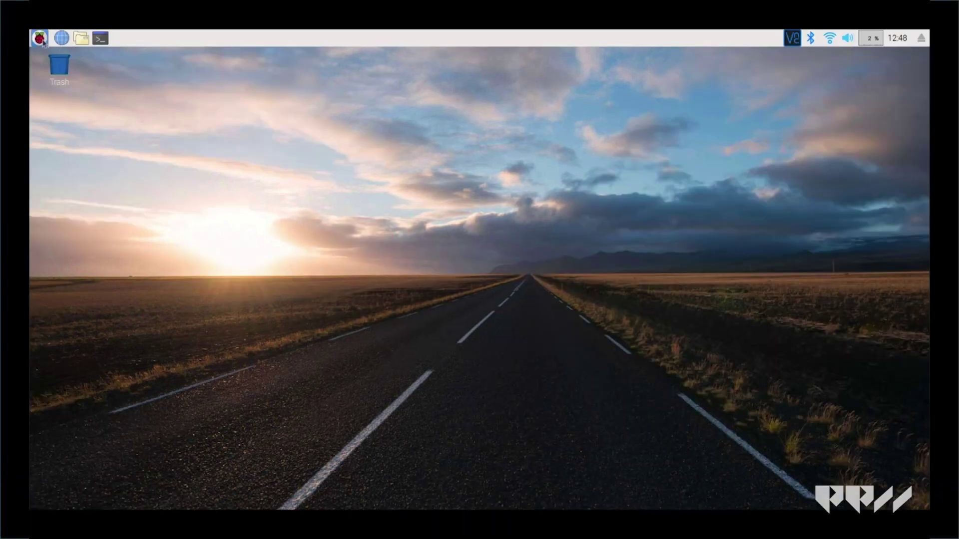
- Launch the Recommended Software installer from the applications menu
left_click(40, 38)
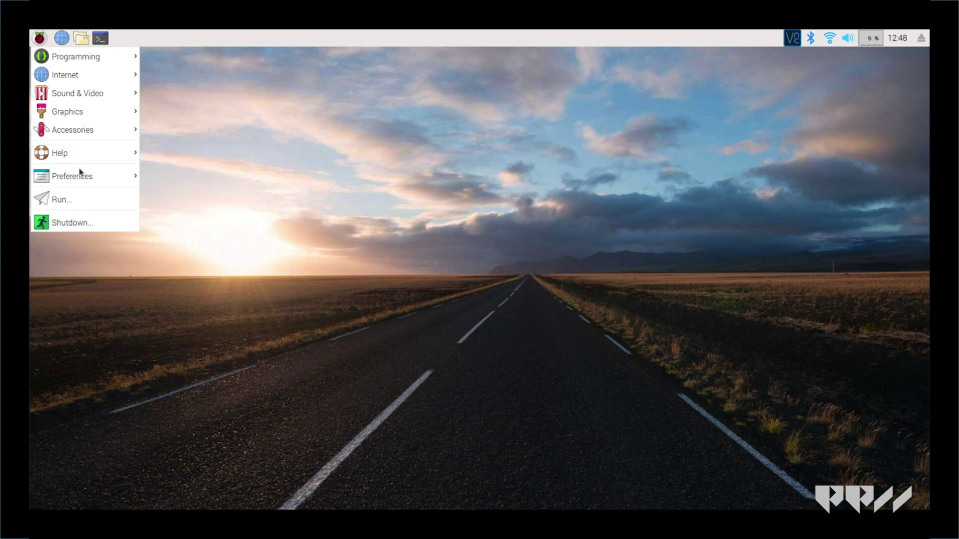
mouse_move(80, 174)
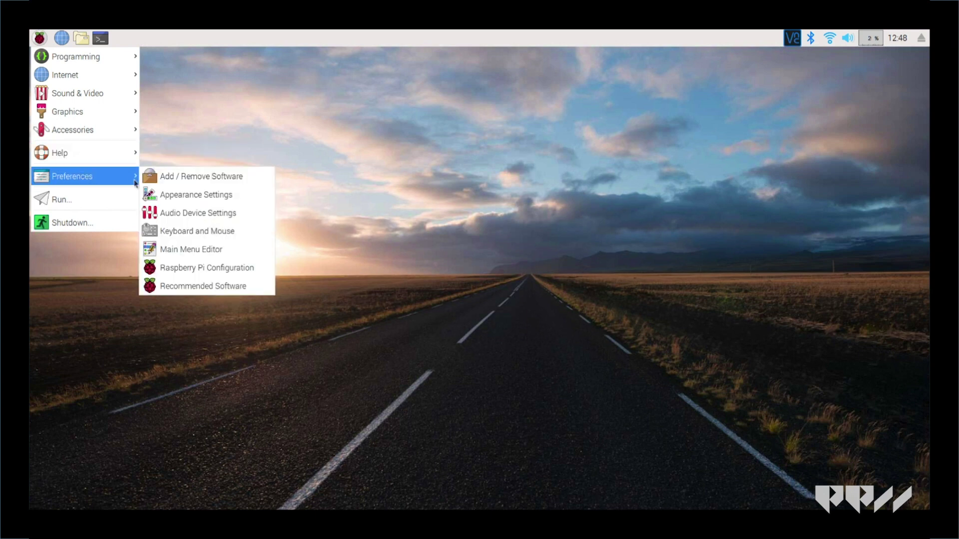
left_click(216, 284)
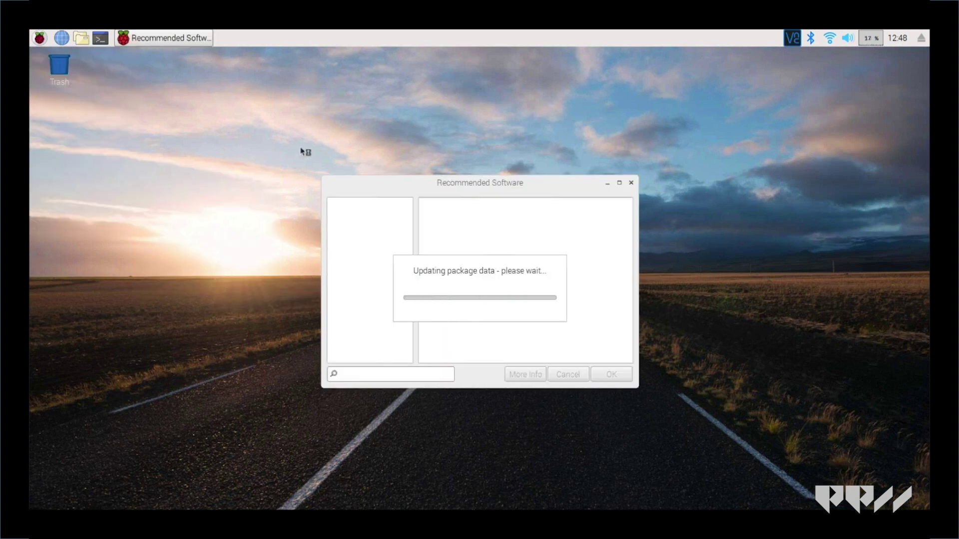
- Install Scratch 2, Sense HAT Emulator, Sonic Pi and Thonny from the Programming category
scroll(619, 279, "down", 2)
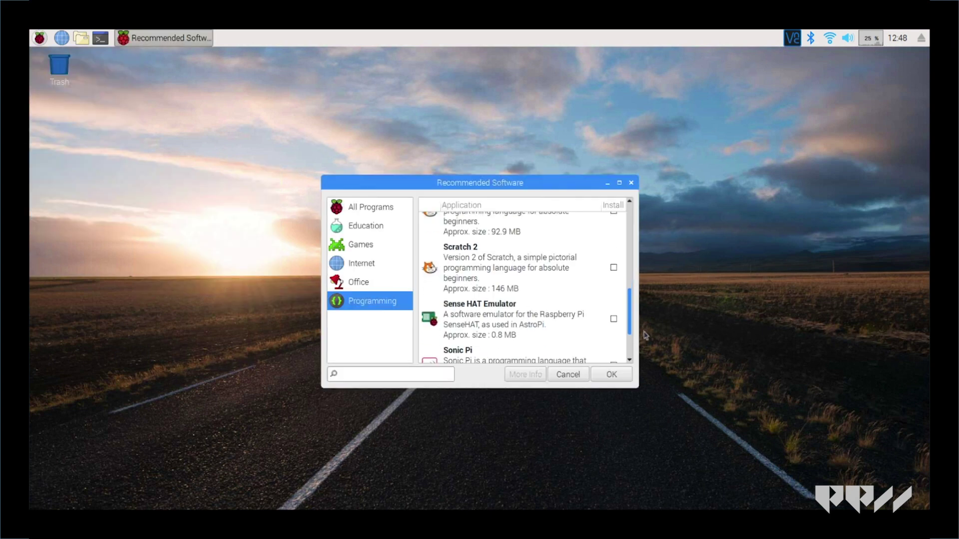
left_click(613, 252)
left_click(613, 303)
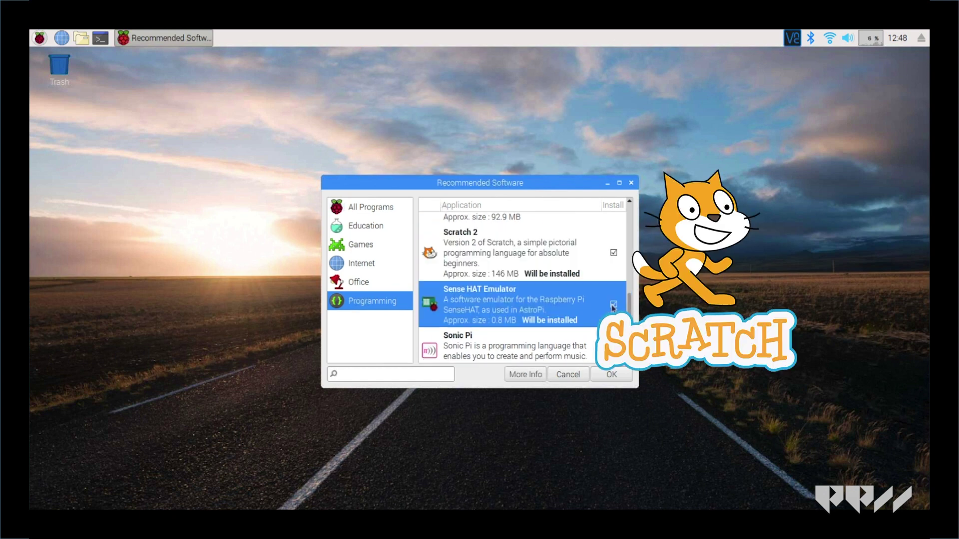
scroll(614, 304, "down", 2)
left_click(613, 304)
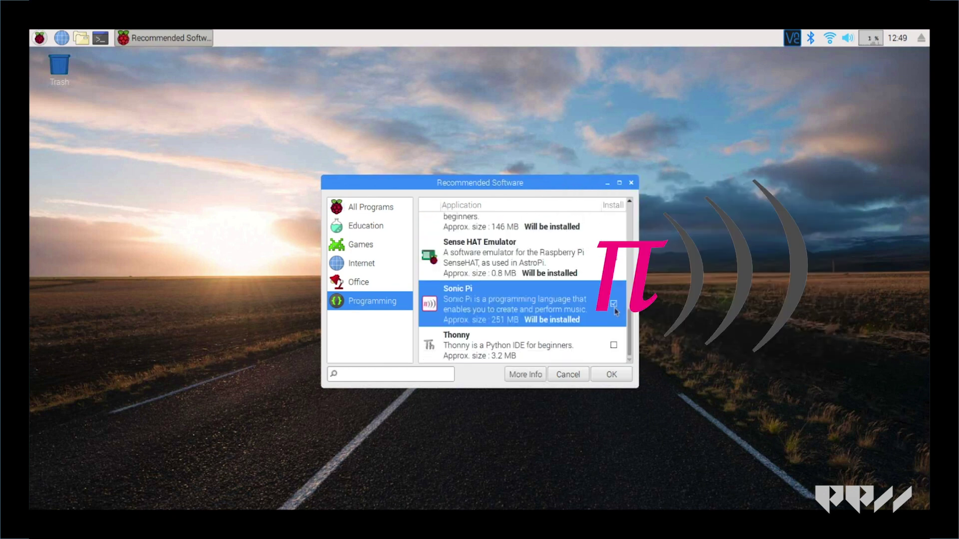
left_click(613, 345)
left_click(611, 374)
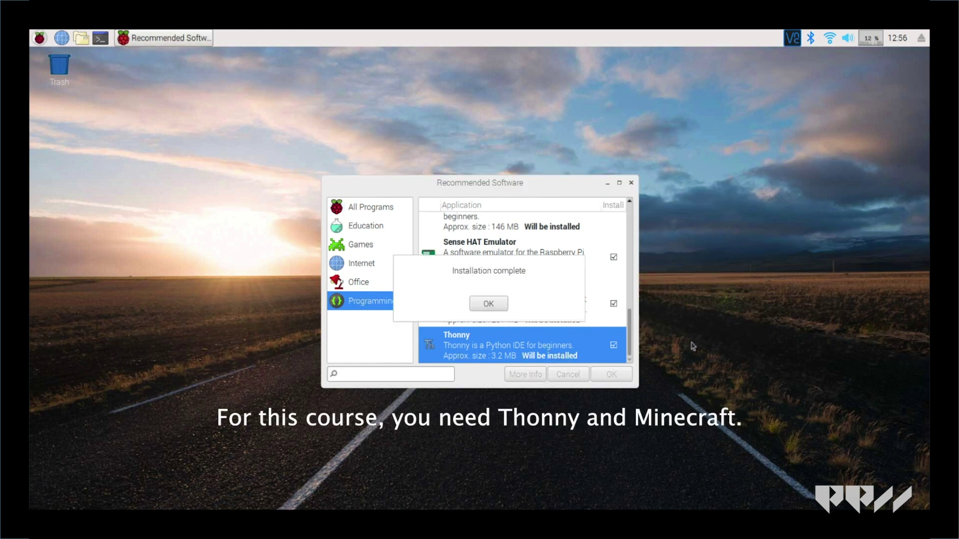
left_click(488, 303)
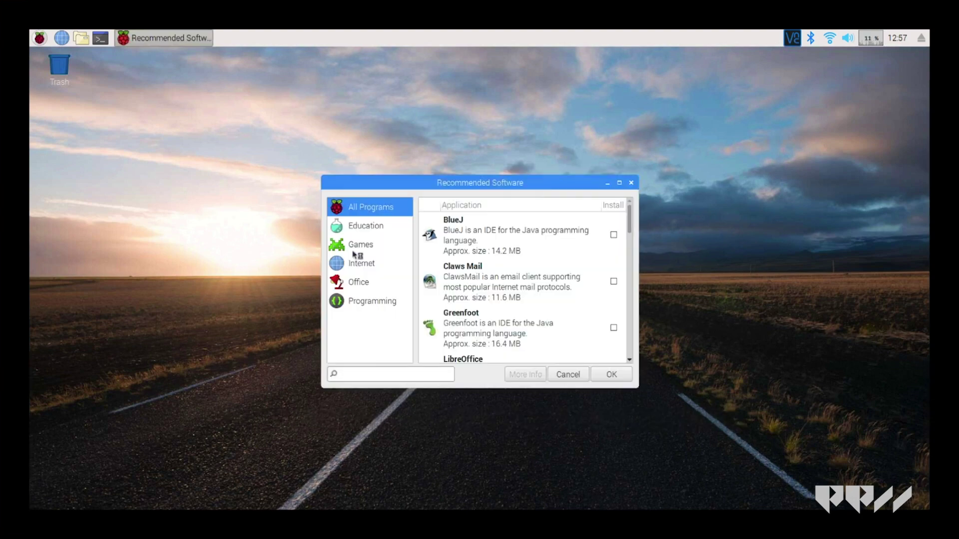
- Install Minecraft from Games and VNC Viewer from Internet, then close the installer
left_click(360, 244)
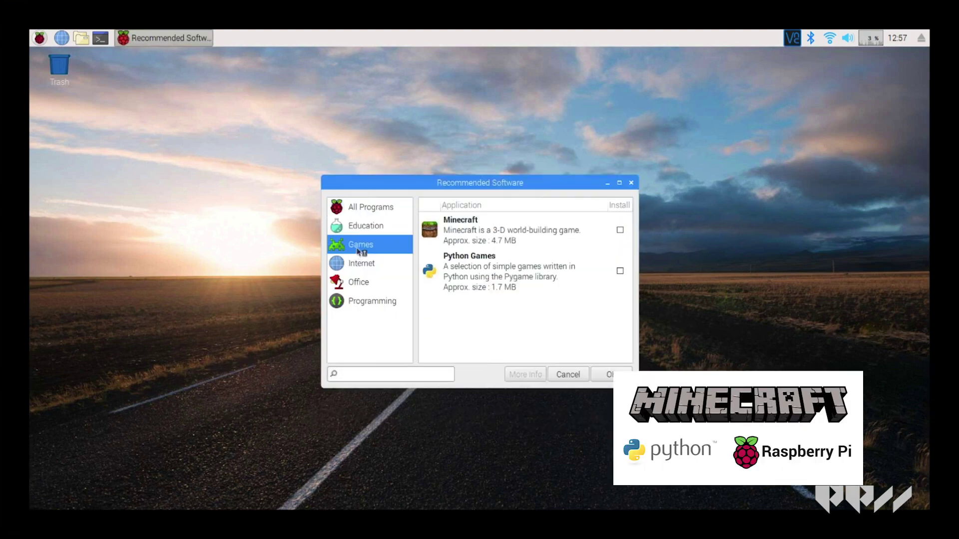
left_click(620, 230)
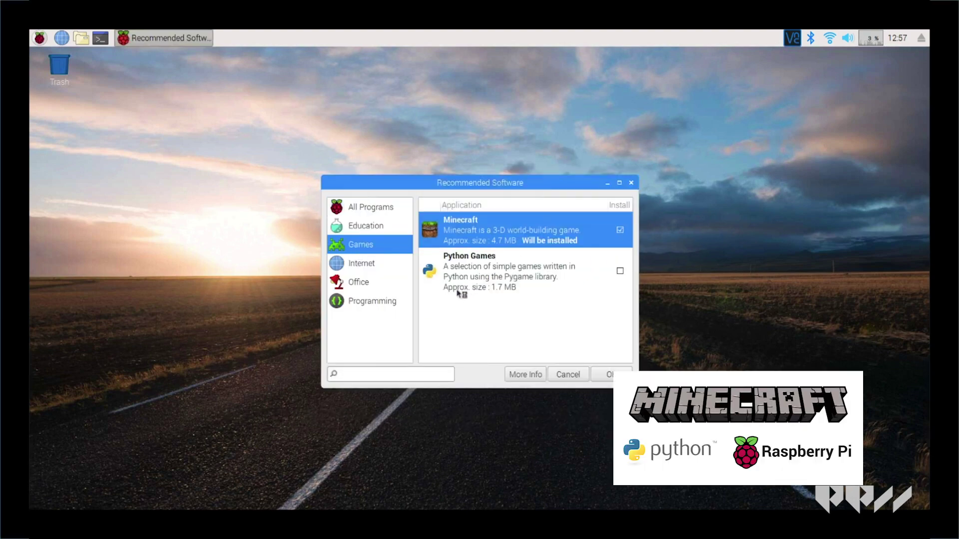
left_click(390, 268)
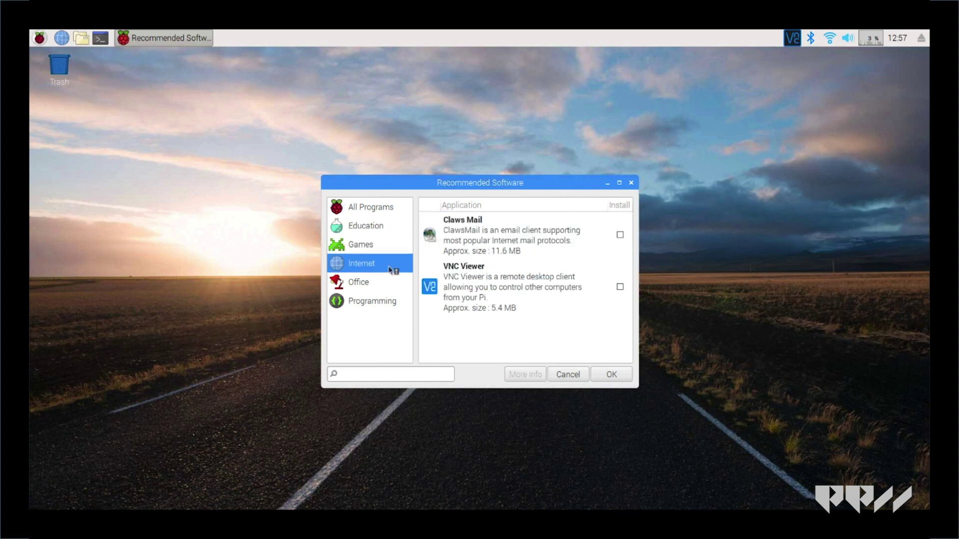
left_click(619, 288)
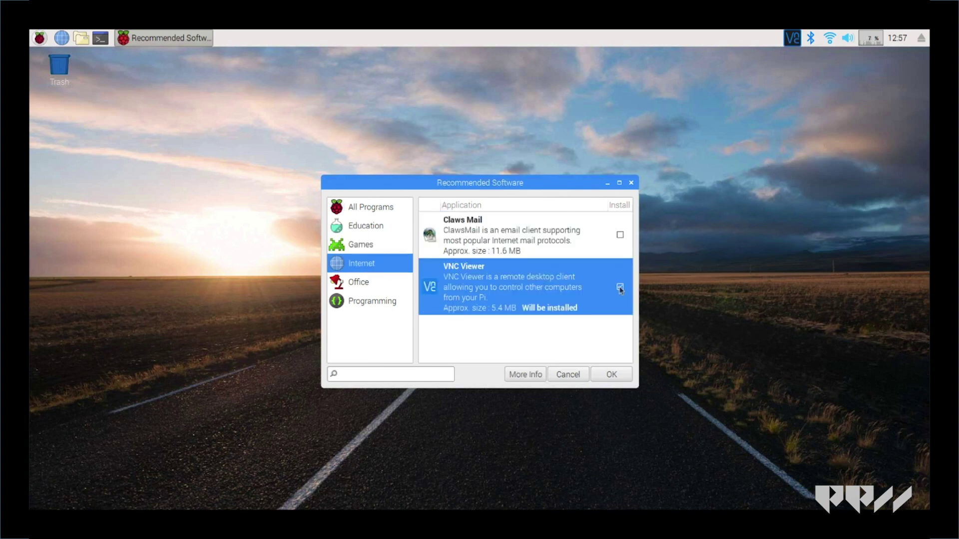
left_click(611, 376)
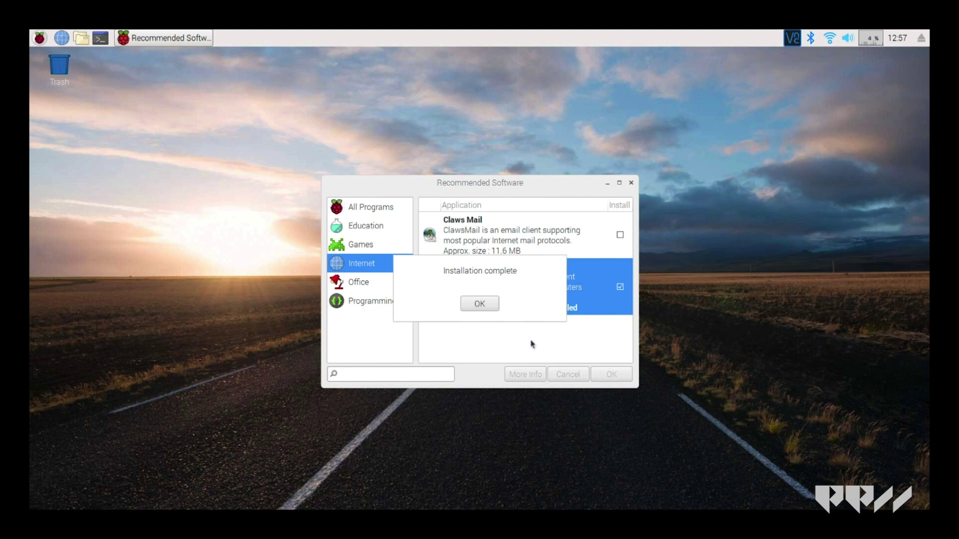
left_click(487, 306)
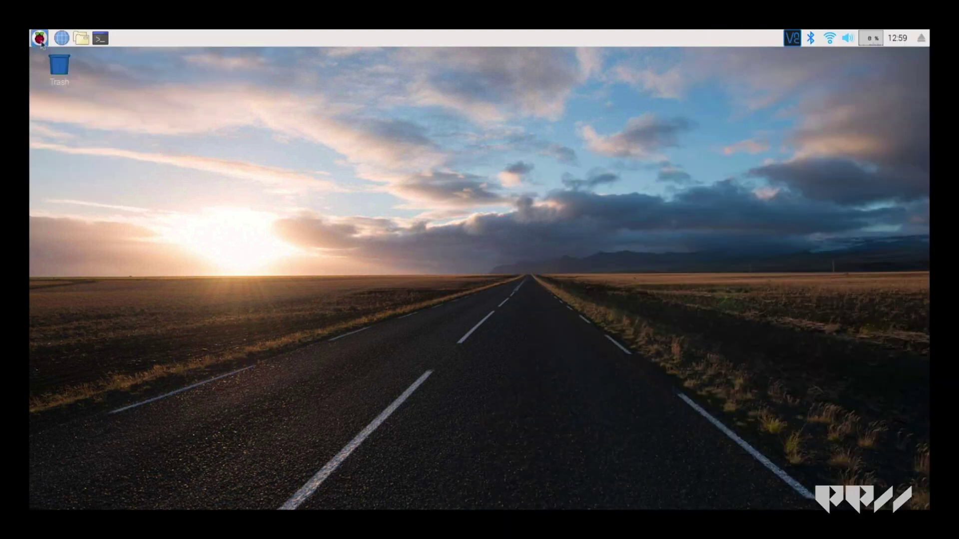
- Open Raspberry Pi Configuration at its Interfaces settings
left_click(40, 38)
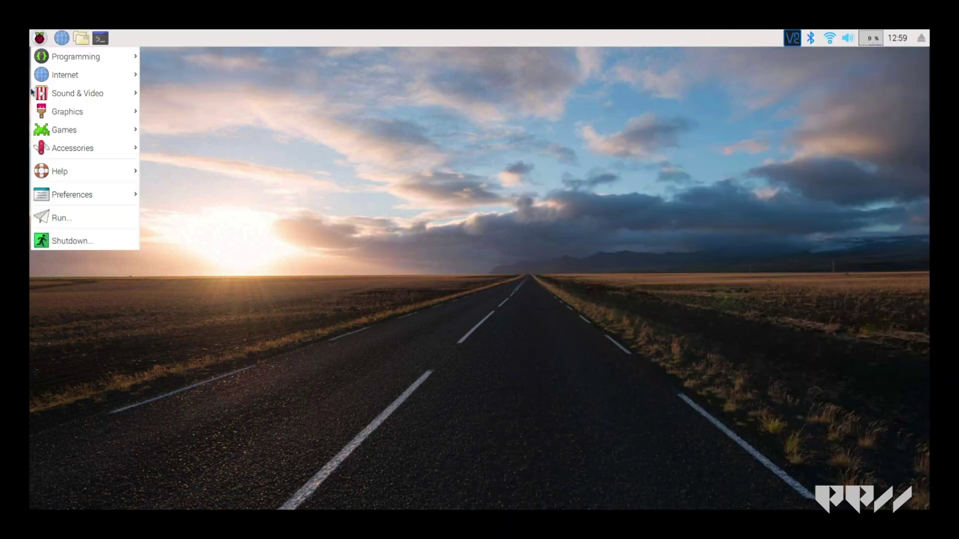
mouse_move(92, 195)
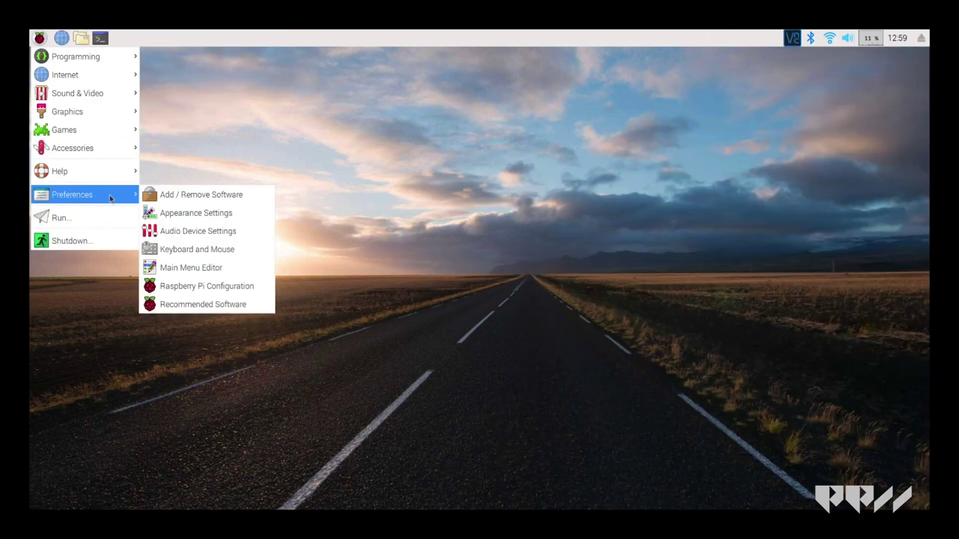
left_click(208, 286)
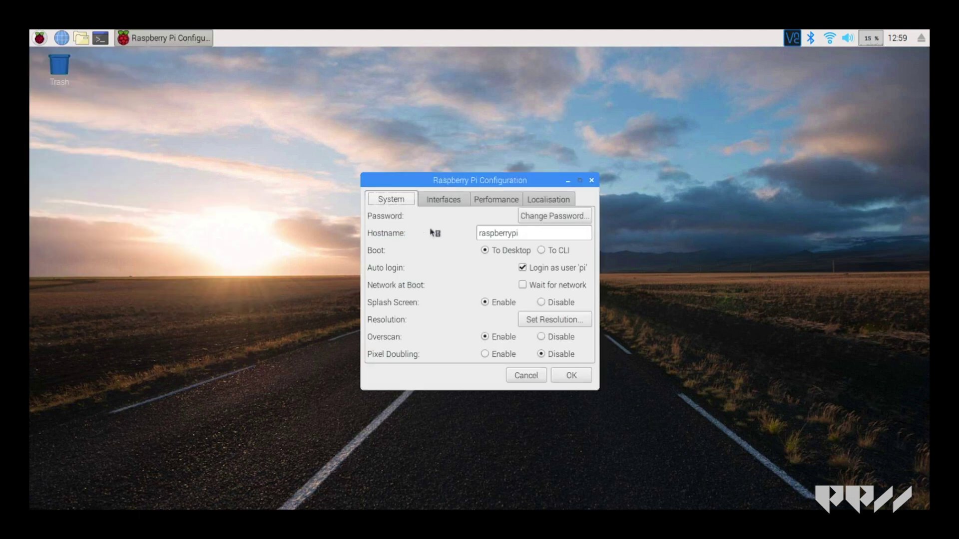
left_click(453, 200)
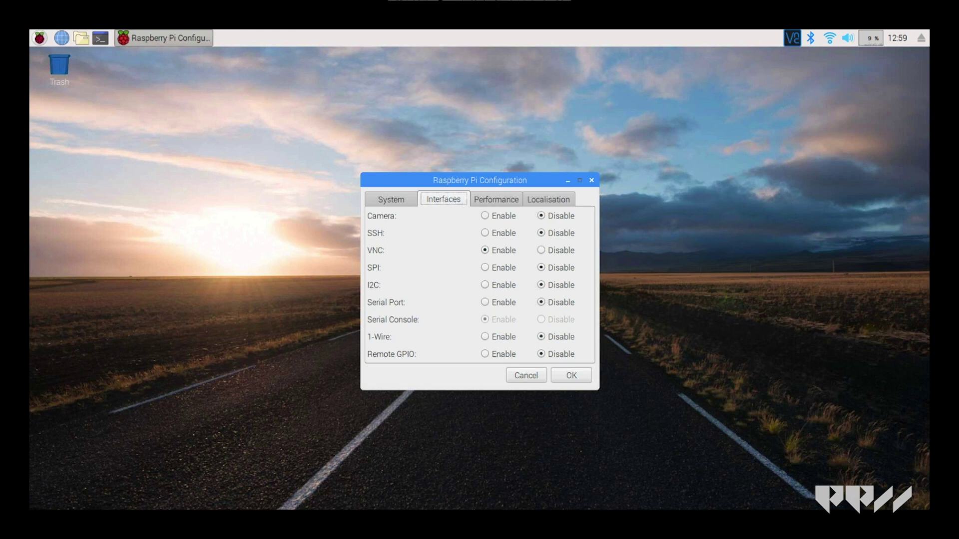
- Enable Camera and SSH with VNC kept on, apply, and reboot the Pi
left_click(545, 250)
left_click(502, 216)
left_click(499, 234)
left_click(495, 251)
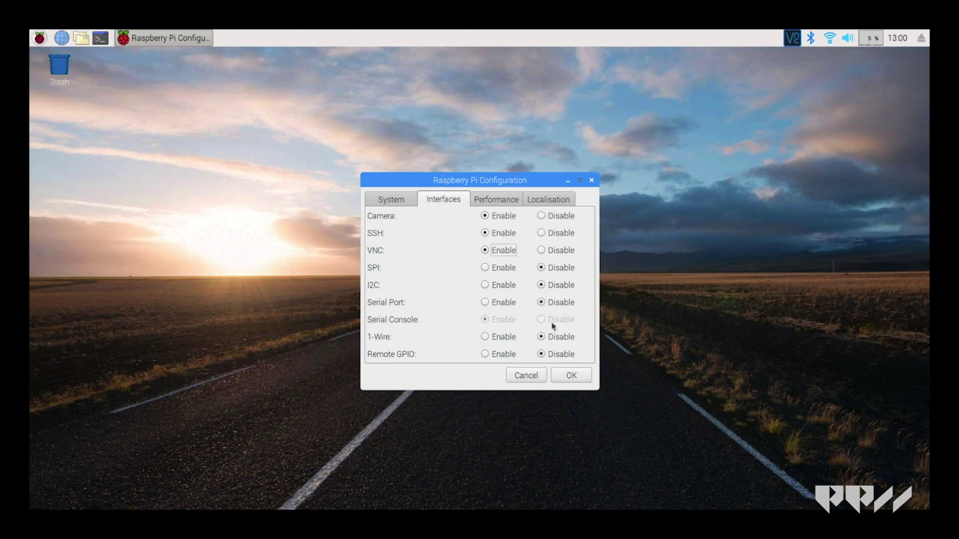
left_click(568, 374)
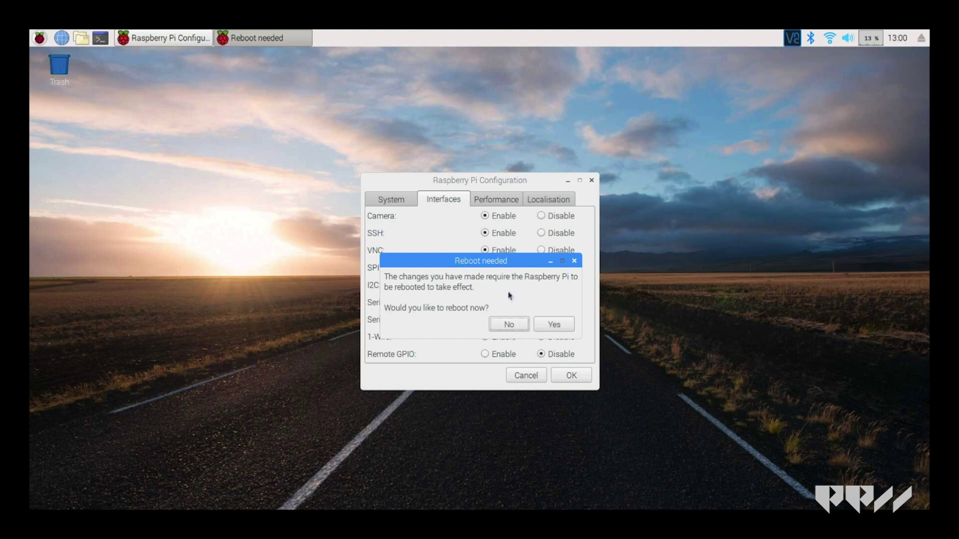
left_click(553, 326)
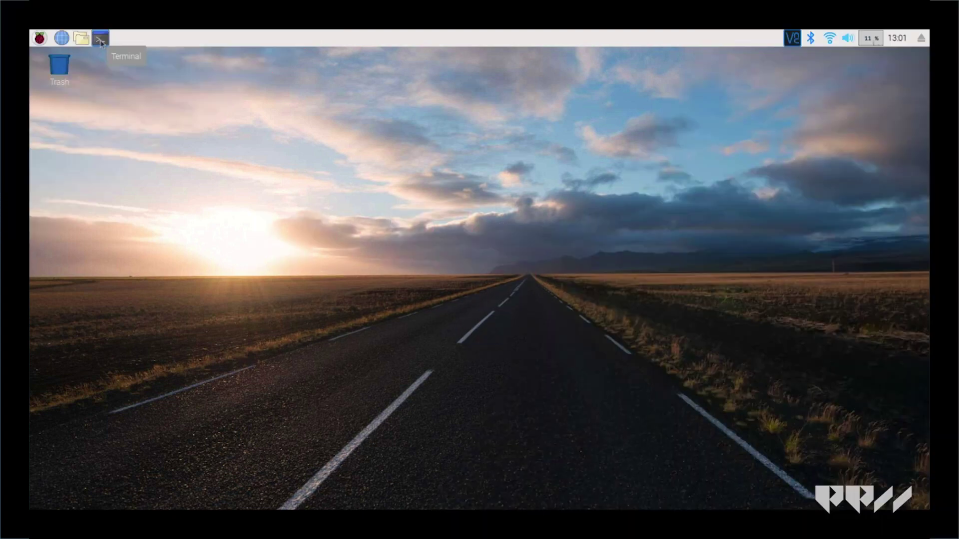
- Run ifconfig in a terminal and highlight the wlan0 address 192.168.1.92
left_click(100, 40)
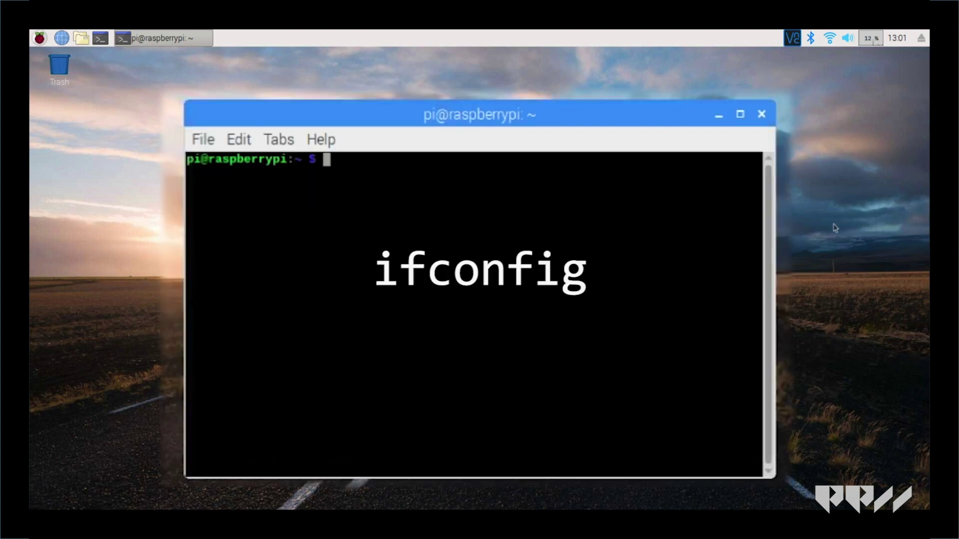
type("ifconfig")
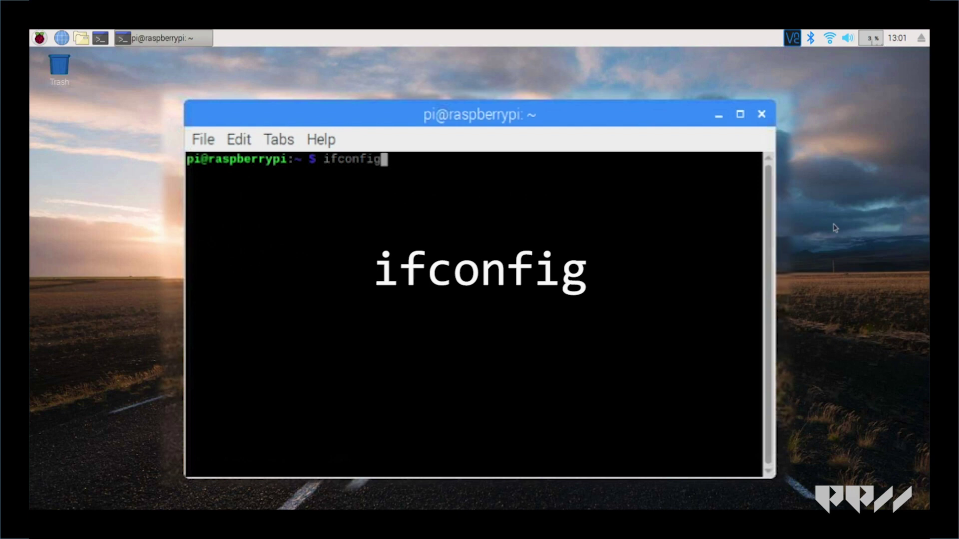
key("Return")
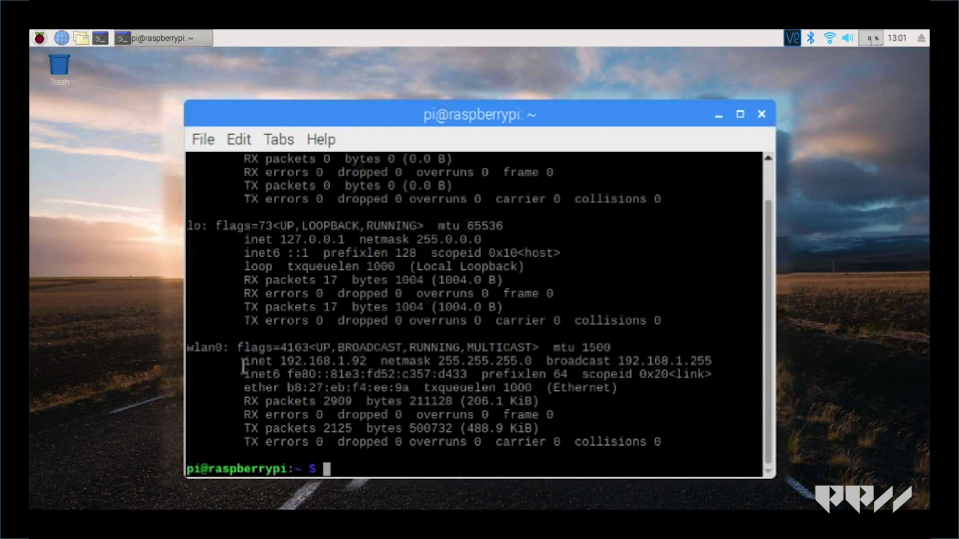
left_click_drag(243, 361, 381, 360)
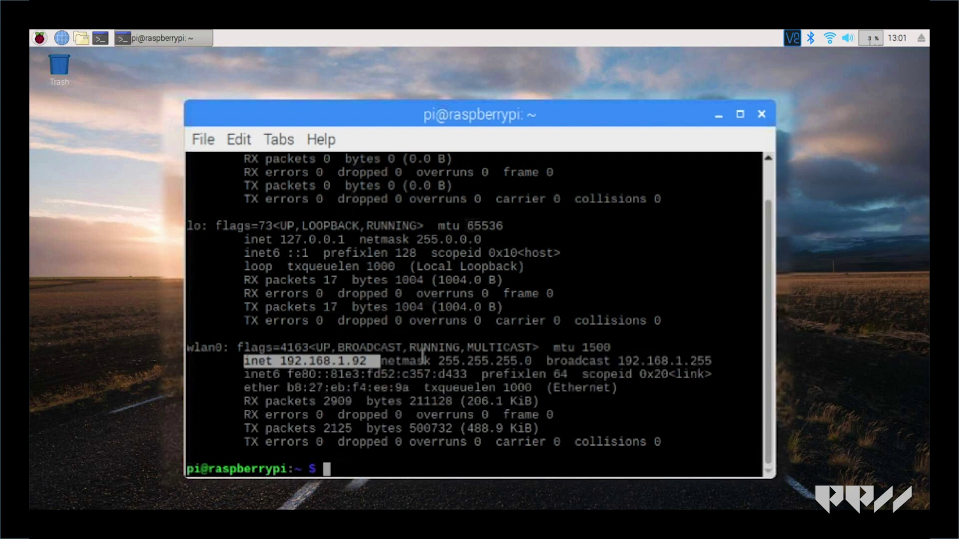